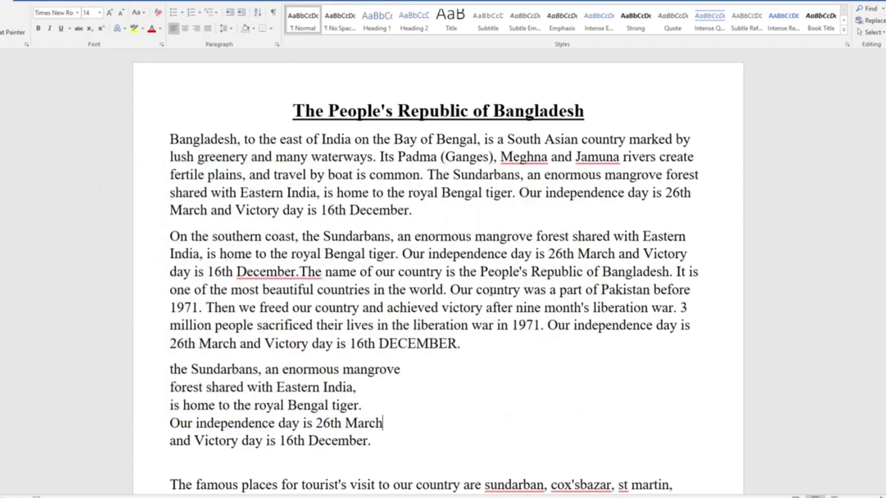
Step: Open Word Help with F1 and search for 'Insert WordArt', showing all results
{"action": "key", "text": "F1"}
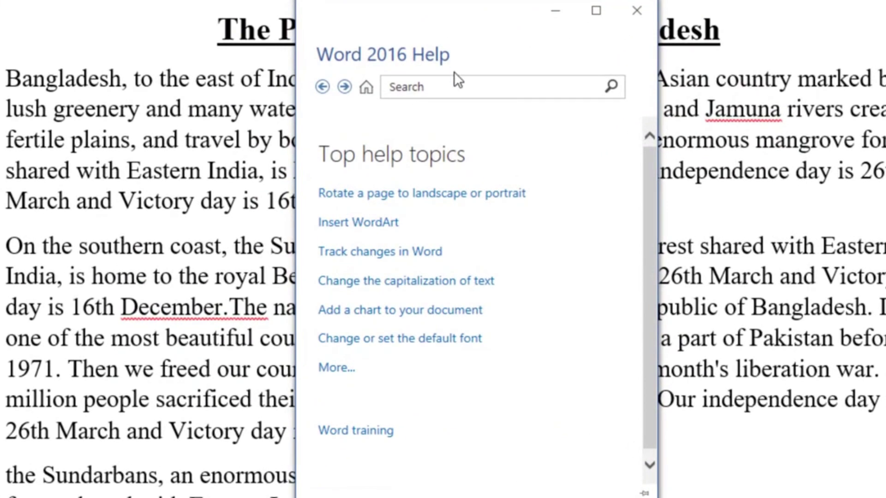
{"action": "left_click", "coordinate": [451, 86]}
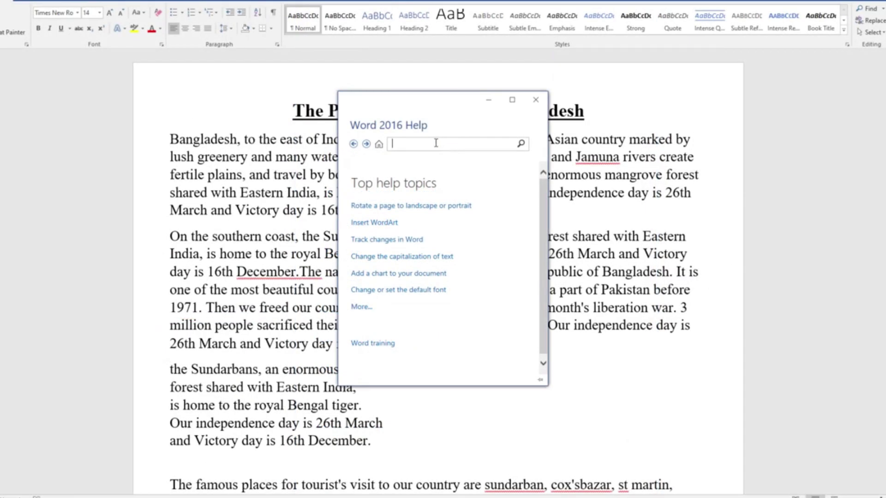
{"action": "type", "text": "Insert WordArt"}
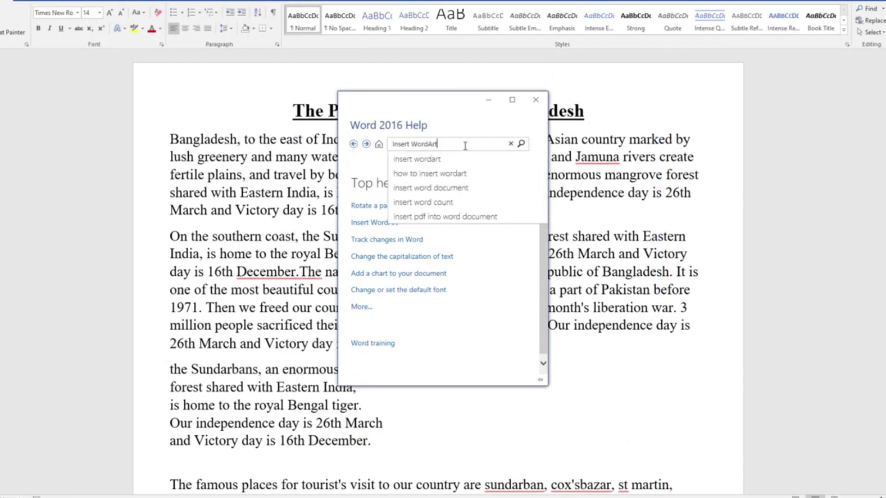
{"action": "key", "text": "Return"}
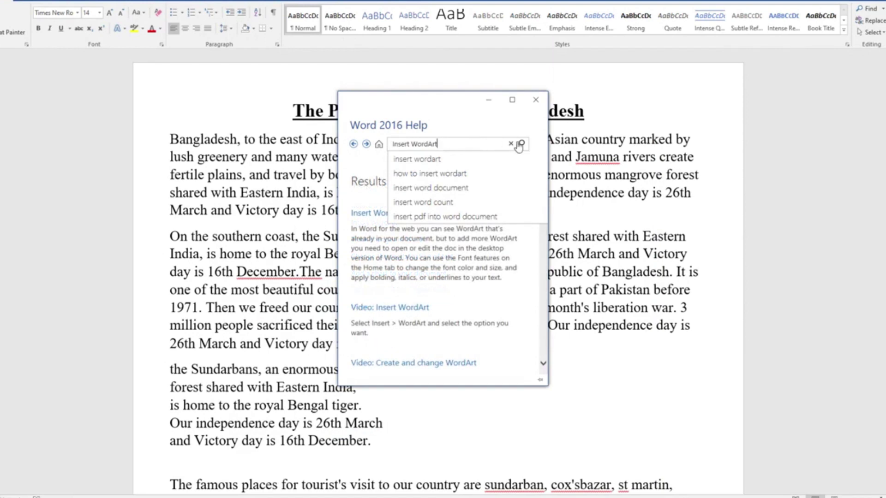
{"action": "left_click", "coordinate": [509, 130]}
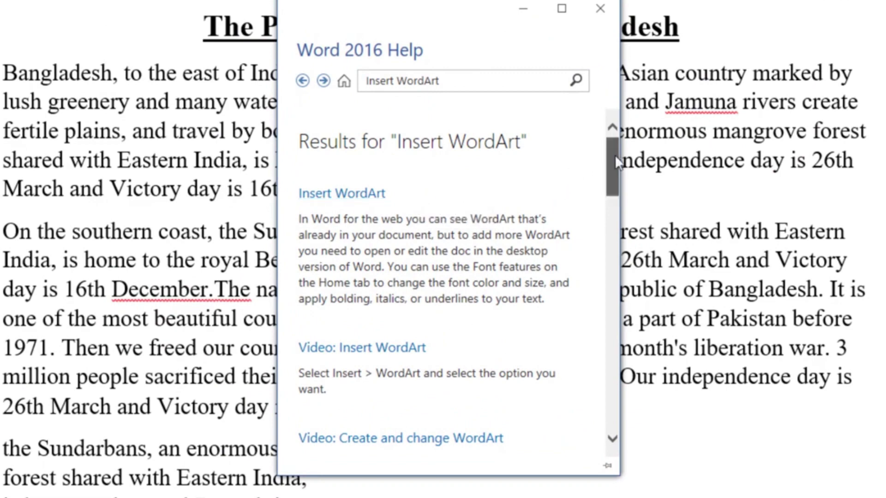
{"action": "left_click_drag", "start_coordinate": [614, 154], "coordinate": [614, 248]}
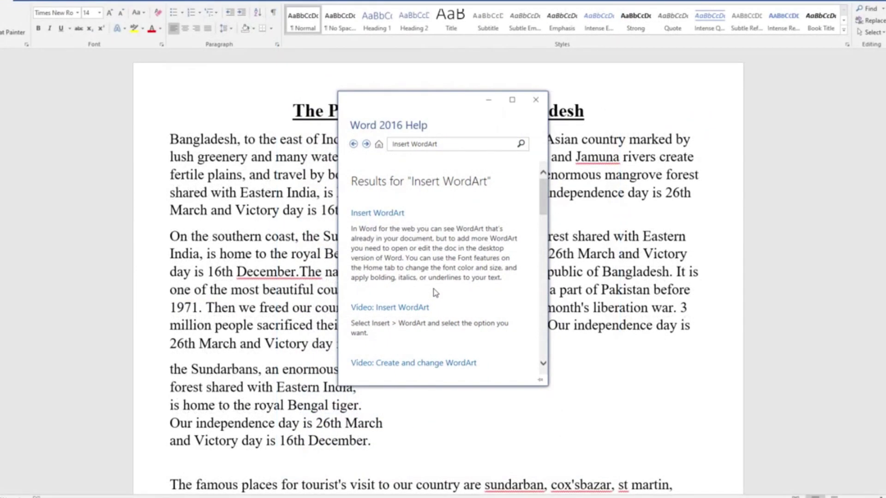
Step: Open the Insert WordArt article, play its video muted, then go back to Home
{"action": "left_click", "coordinate": [380, 215]}
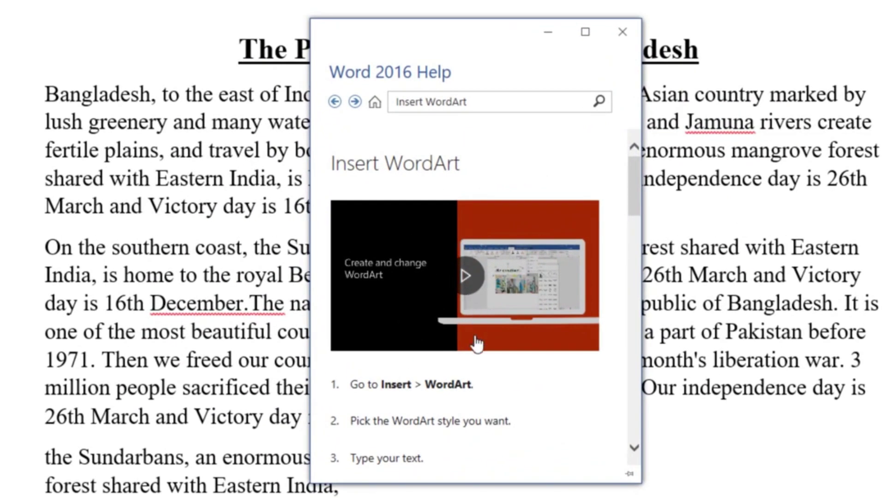
{"action": "left_click", "coordinate": [466, 277]}
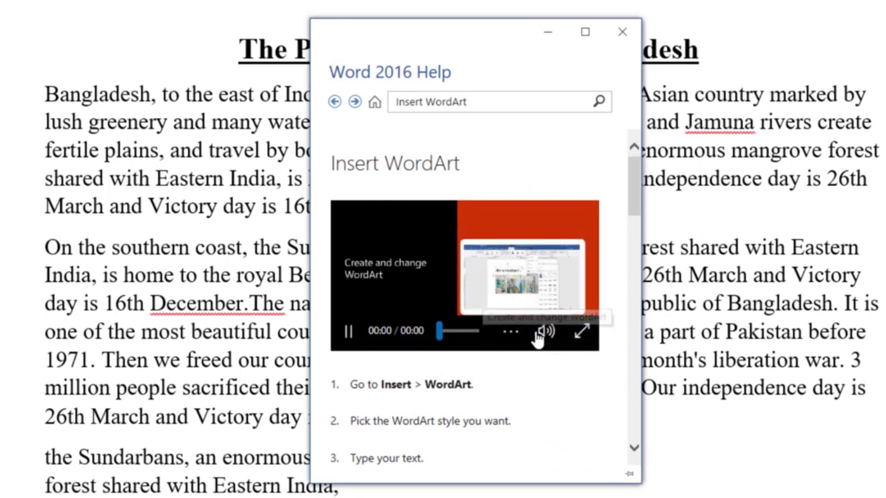
{"action": "left_click", "coordinate": [546, 332]}
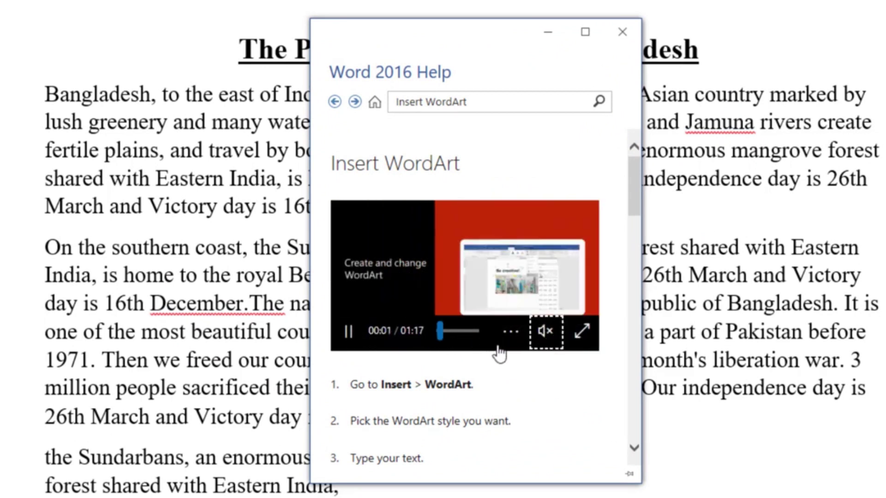
{"action": "scroll", "coordinate": [503, 392], "scroll_direction": "down", "scroll_amount": 2}
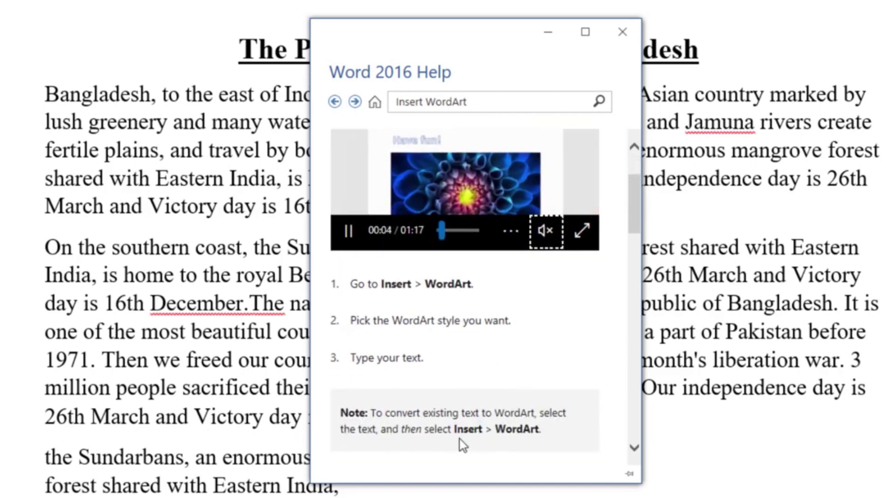
{"action": "scroll", "coordinate": [459, 439], "scroll_direction": "up", "scroll_amount": 2}
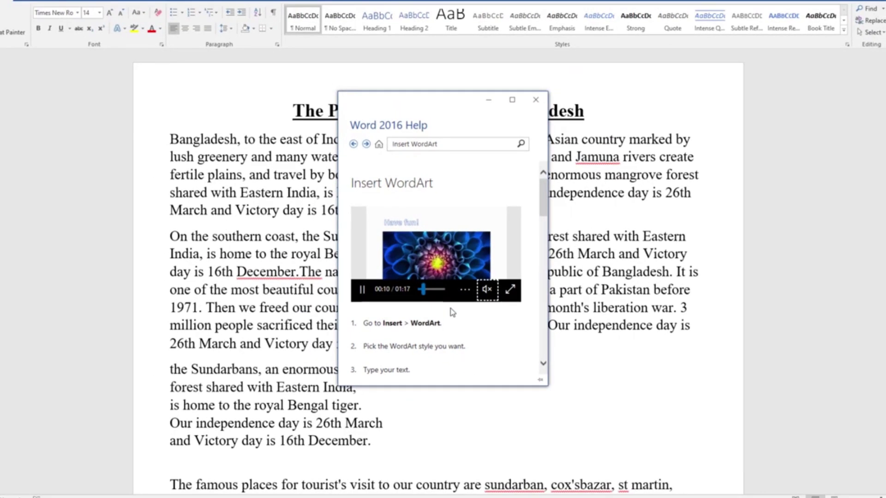
{"action": "left_click", "coordinate": [461, 144]}
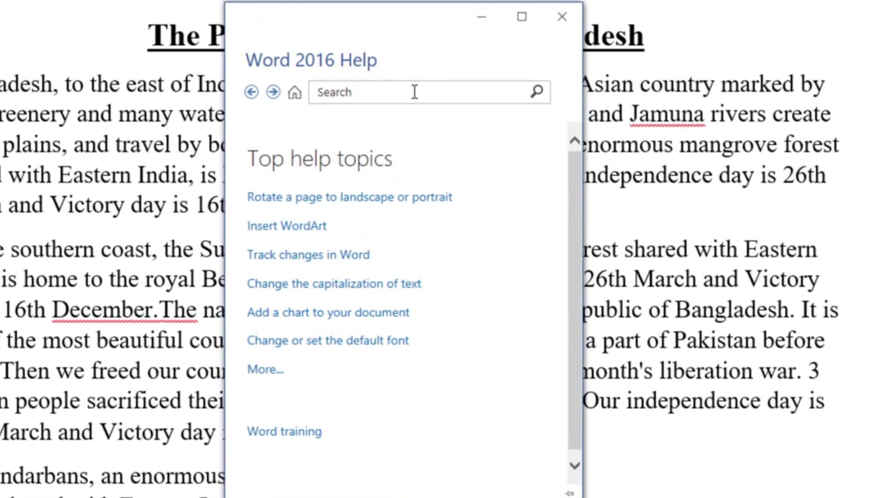
Step: Search Help for 'Page Setup' and open the article on changing page orientation
{"action": "left_click", "coordinate": [414, 92]}
{"action": "type", "text": "Page Setup"}
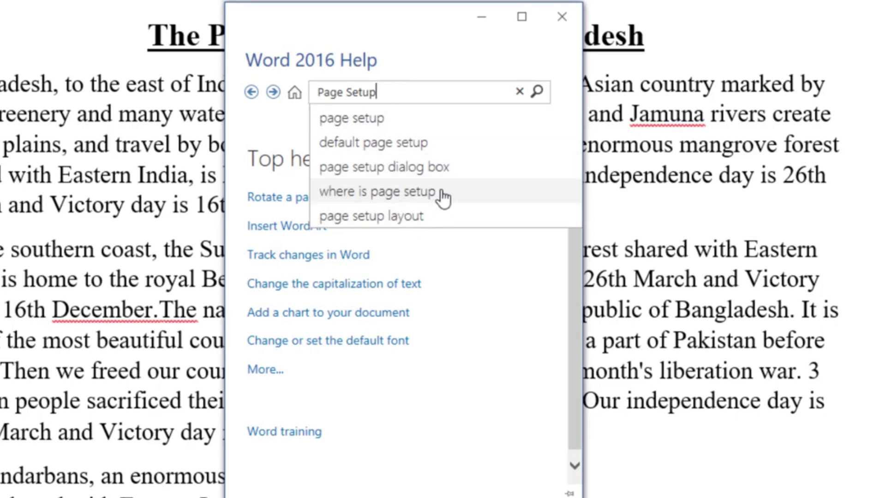
{"action": "left_click", "coordinate": [367, 217]}
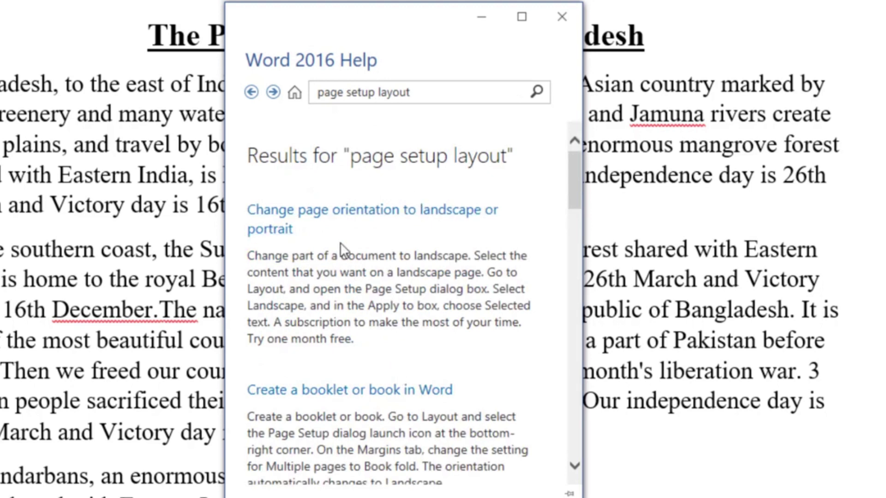
{"action": "left_click", "coordinate": [351, 215]}
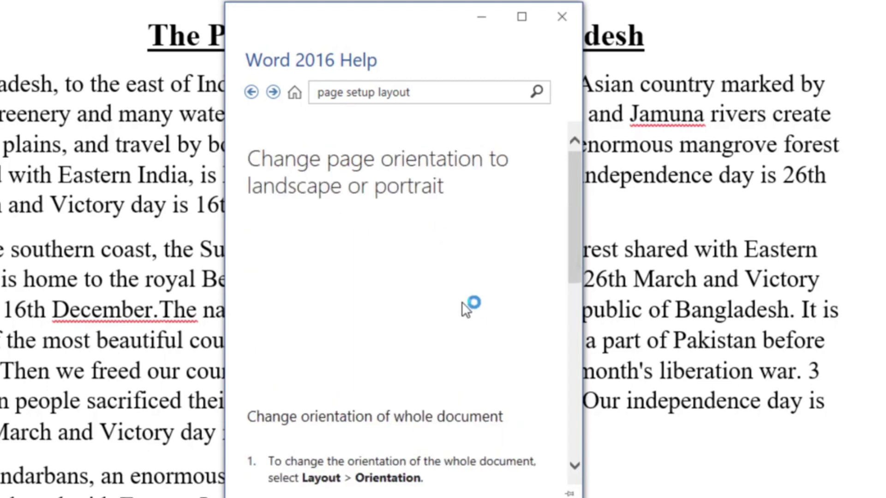
{"action": "scroll", "coordinate": [461, 298], "scroll_direction": "down", "scroll_amount": 3}
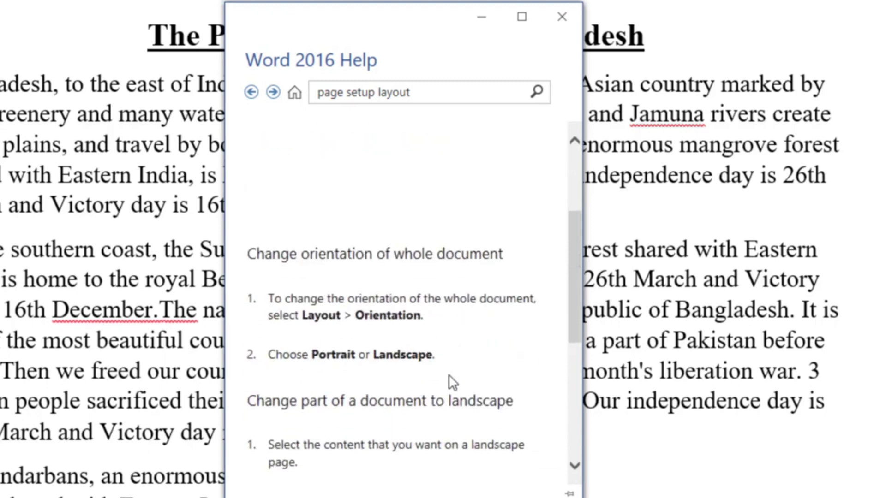
{"action": "scroll", "coordinate": [450, 374], "scroll_direction": "up", "scroll_amount": 2}
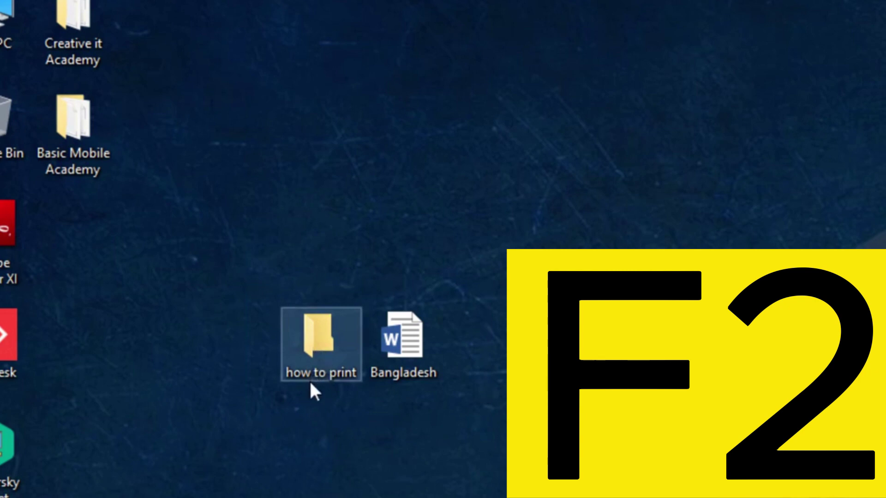
Step: Rename the desktop 'how to print' folder with F2, typing 'Boo' as the new name
{"action": "left_click", "coordinate": [323, 336]}
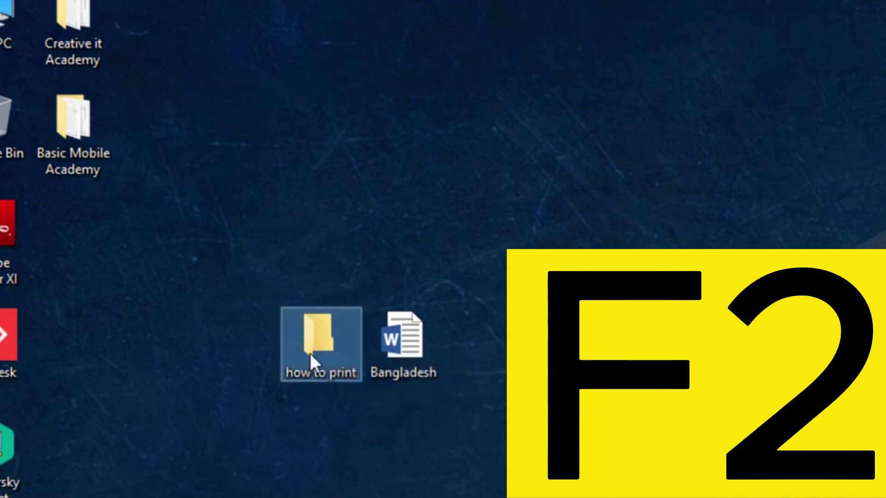
{"action": "key", "text": "F2"}
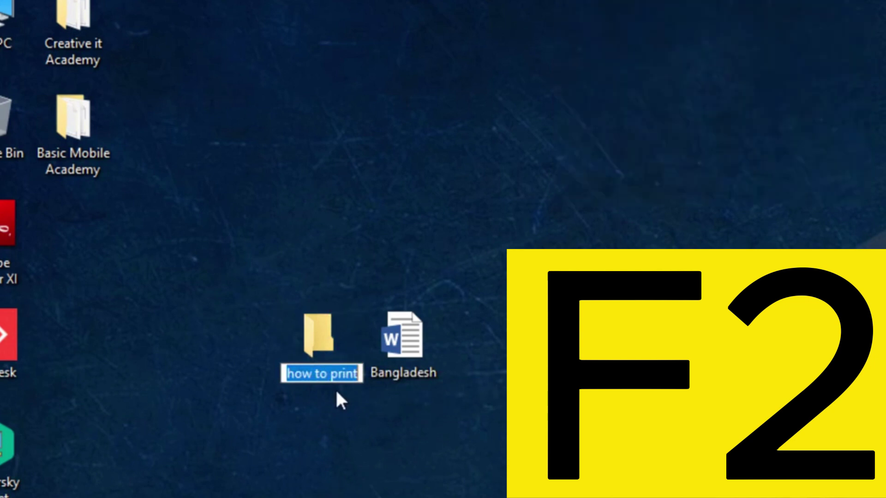
{"action": "type", "text": "Boo"}
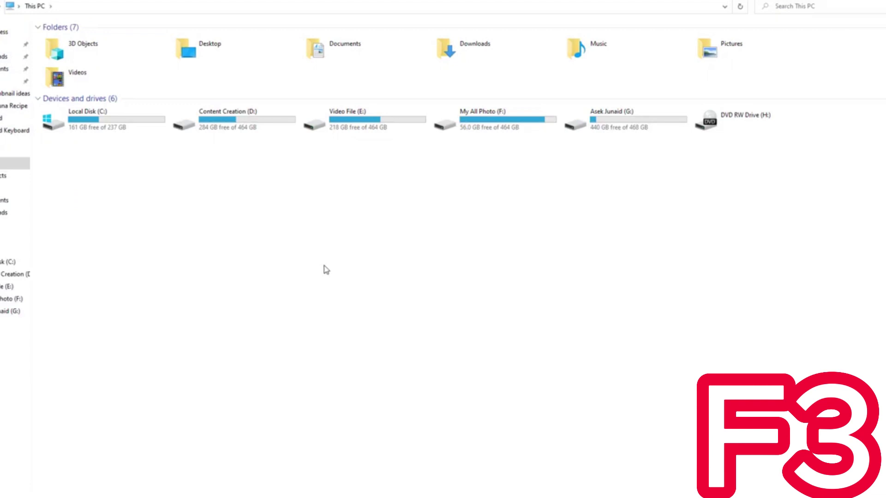
Step: Search This PC for 'bangladesh' from the search history and browse the matching files
{"action": "key", "text": "F3"}
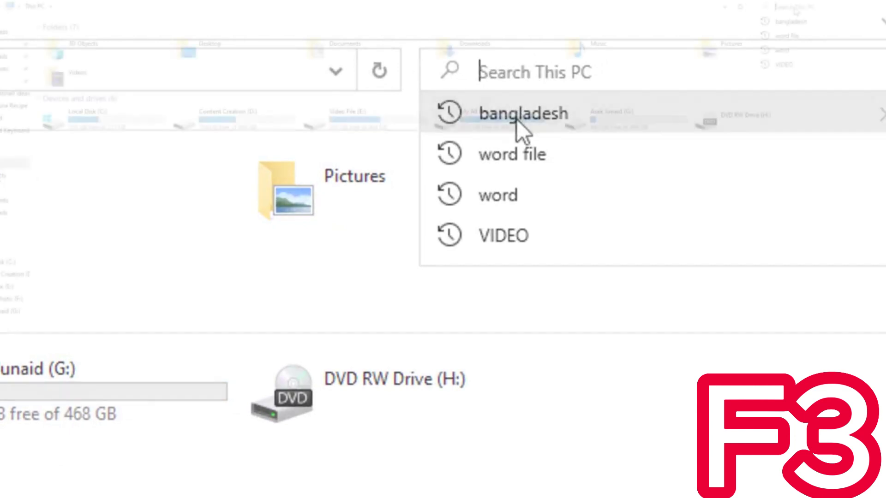
{"action": "left_click", "coordinate": [791, 22]}
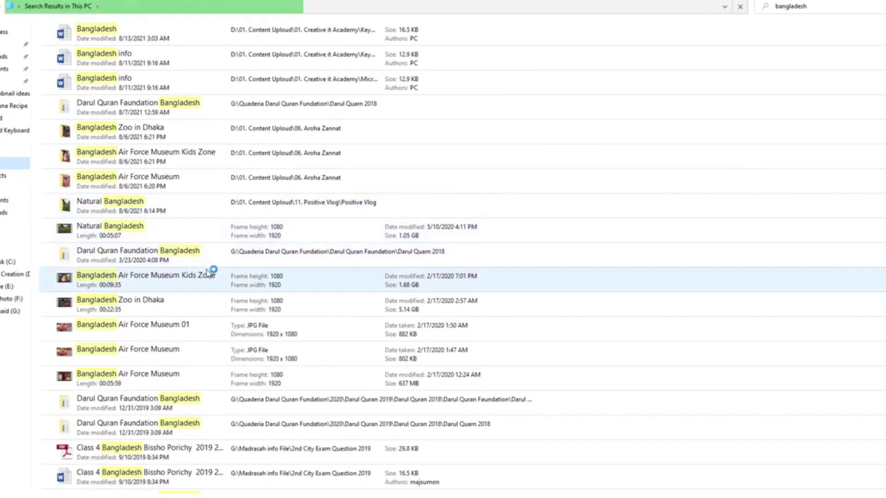
{"action": "scroll", "coordinate": [210, 272], "scroll_direction": "down", "scroll_amount": 3}
{"action": "scroll", "coordinate": [480, 144], "scroll_direction": "up", "scroll_amount": 3}
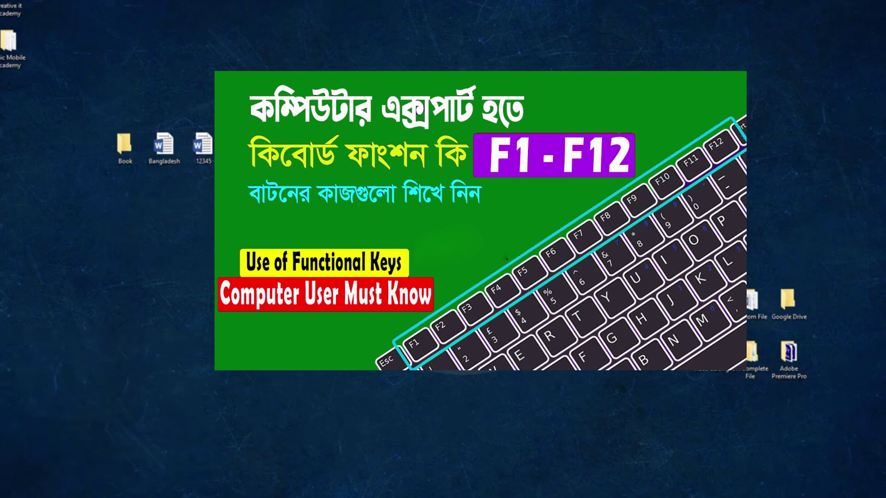
Step: Select the essay's first paragraph and cycle it through uppercase, lowercase and sentence case with Shift+F3
{"action": "left_click", "coordinate": [309, 461]}
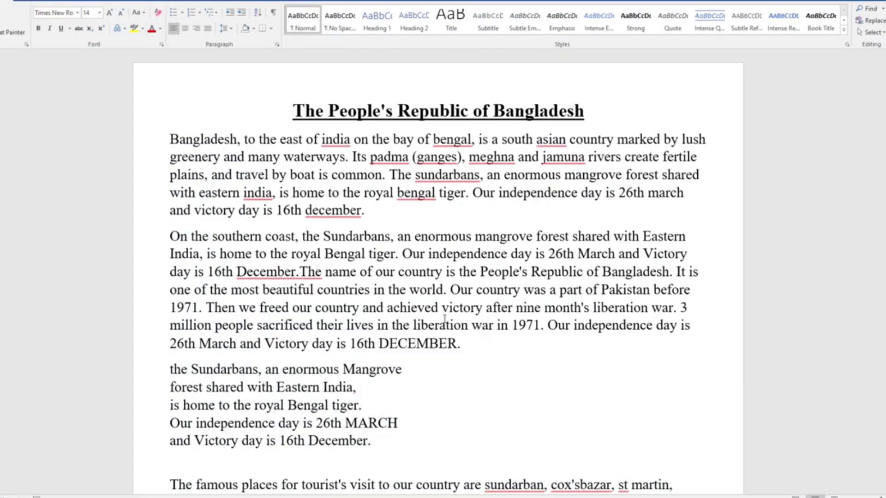
{"action": "mouse_move", "coordinate": [364, 212]}
{"action": "left_mouse_down"}
{"action": "mouse_move", "coordinate": [170, 175]}
{"action": "mouse_move", "coordinate": [157, 143]}
{"action": "left_mouse_up"}
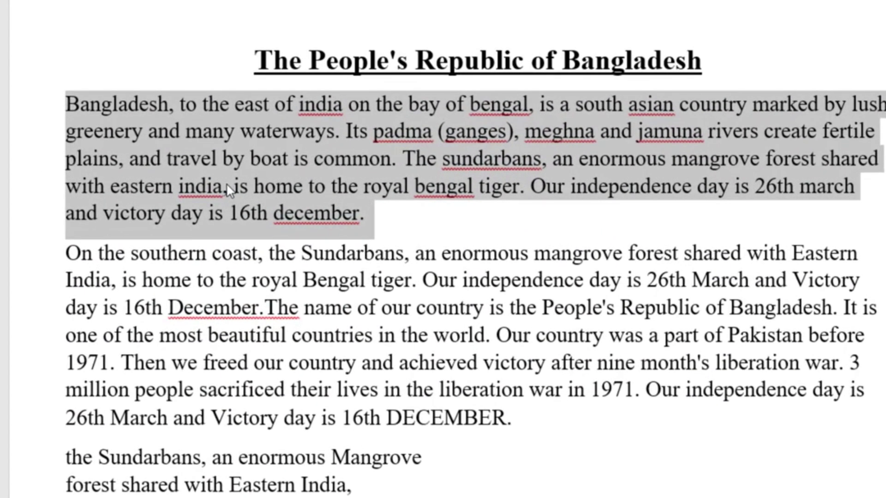
{"action": "key", "text": "shift+F3"}
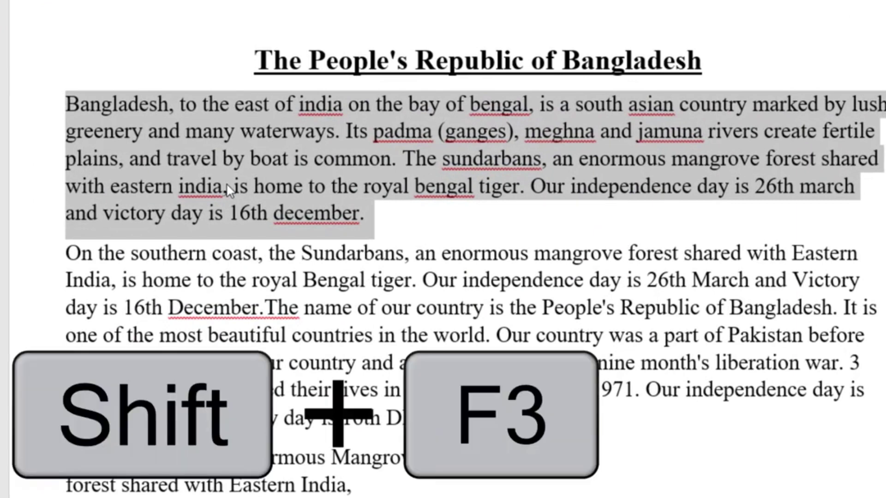
{"action": "key", "text": "shift+F3"}
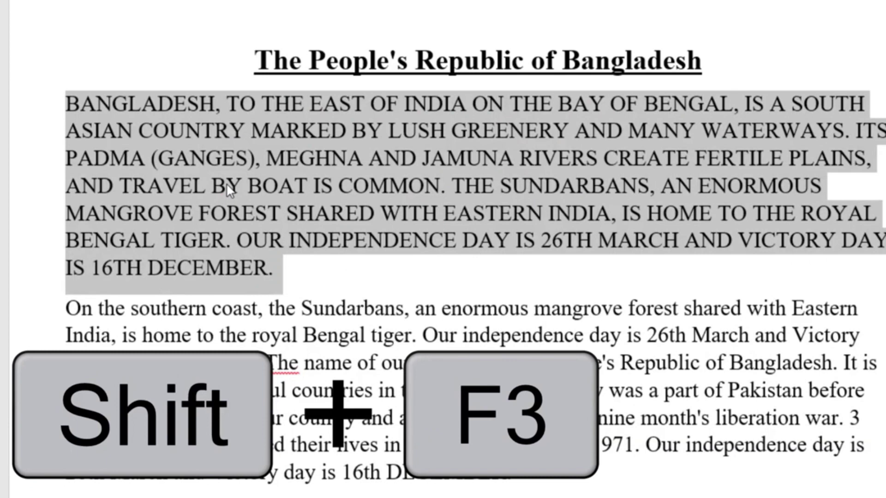
{"action": "key", "text": "shift+F3"}
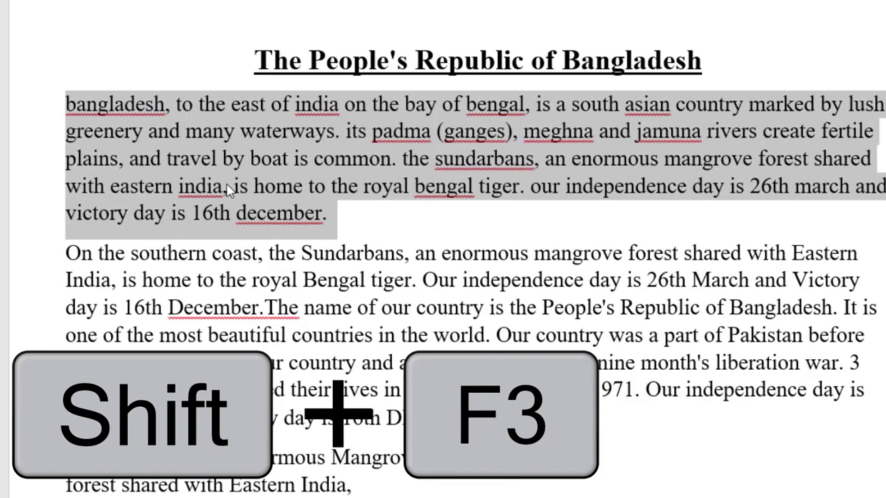
{"action": "key", "text": "shift+F3"}
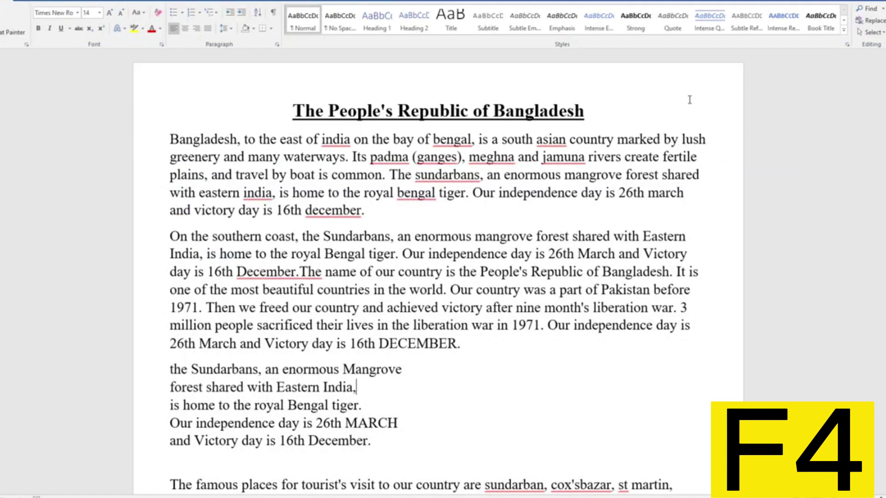
Step: Jump to the start of the title, then close Word with Alt+F4
{"action": "key", "text": "ctrl+Home"}
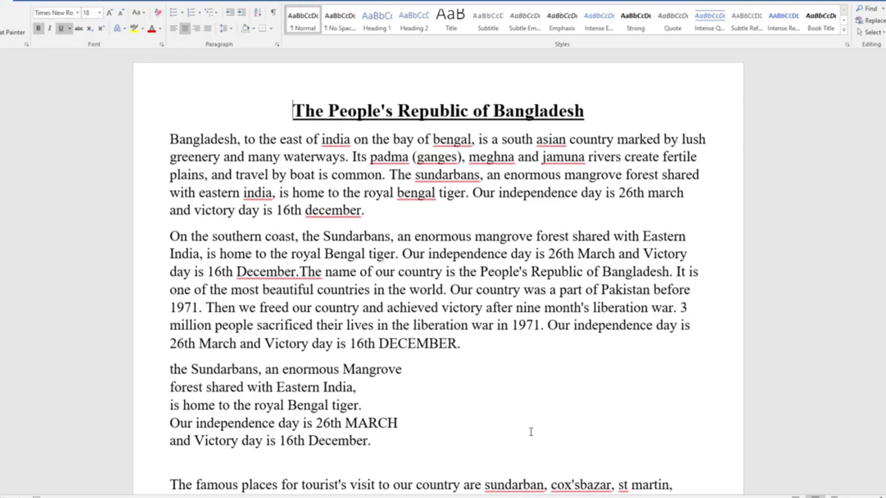
{"action": "key", "text": "alt+F4"}
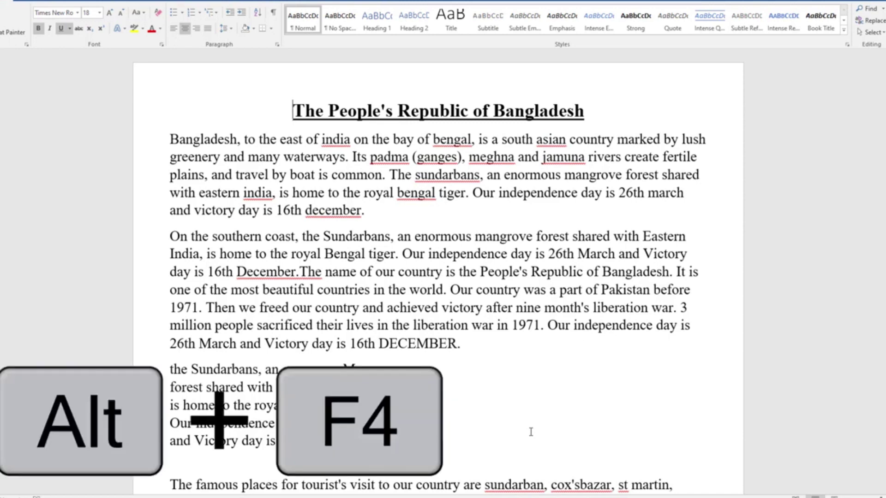
{"action": "key", "text": "alt+F4"}
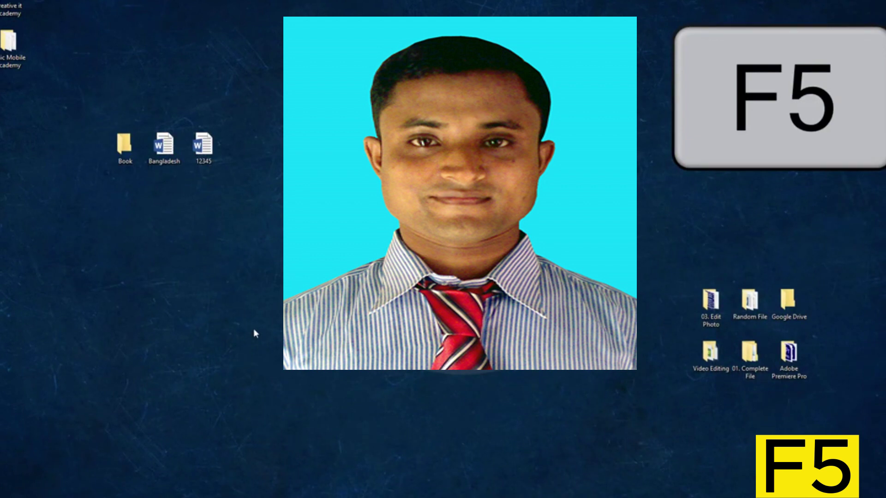
{"action": "key", "text": "F5"}
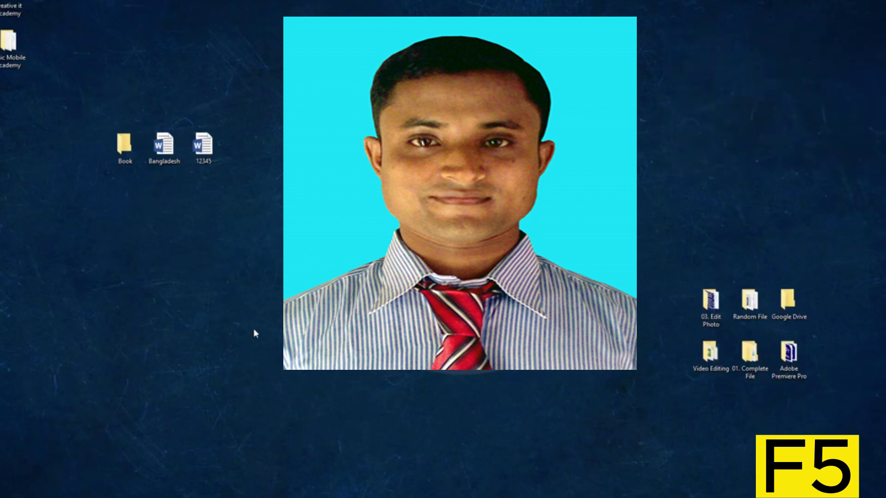
{"action": "key", "text": "F5"}
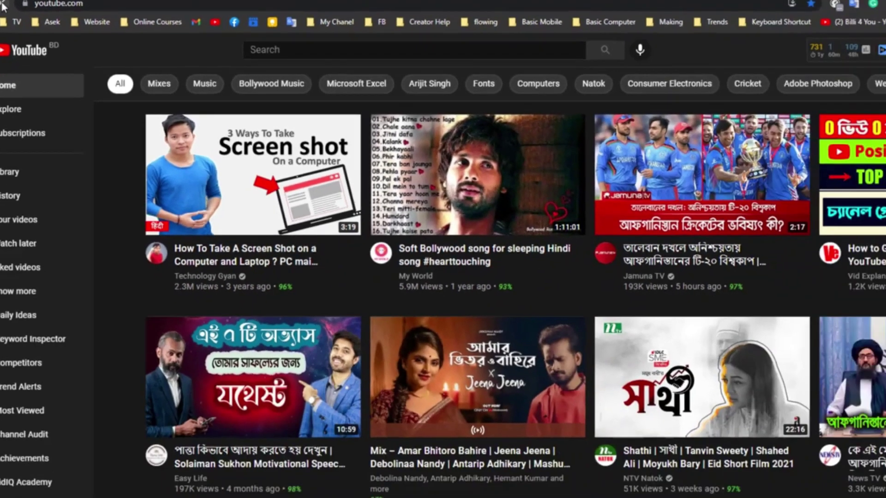
Step: Refresh the YouTube home page three times with the Reload button and F5
{"action": "left_click", "coordinate": [60, 39]}
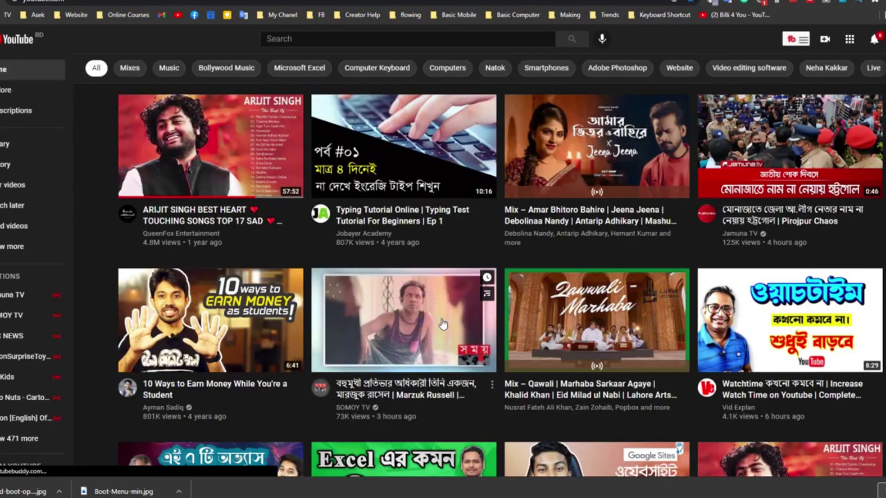
{"action": "key", "text": "F5"}
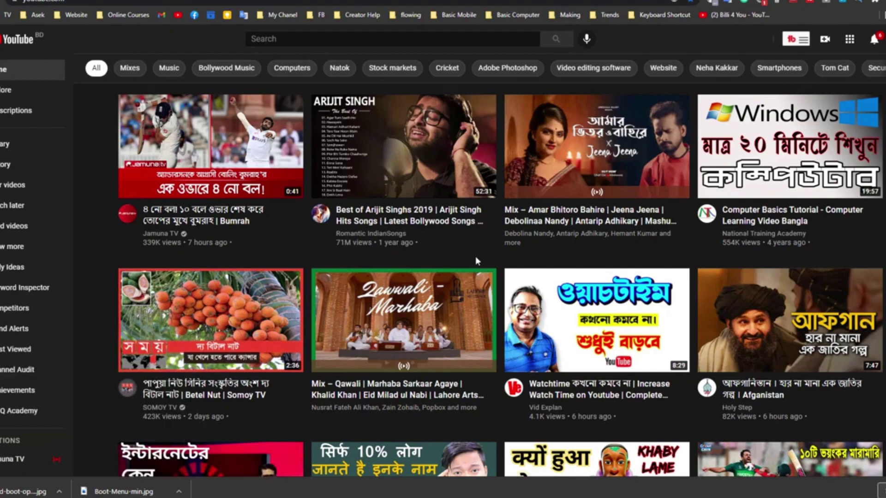
{"action": "key", "text": "F5"}
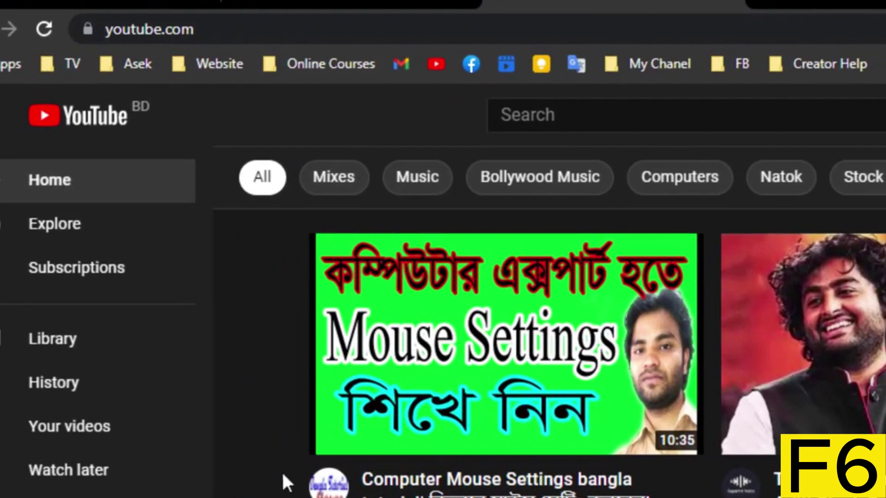
Step: Replace the YouTube address with 'google' using F6 and run the search
{"action": "key", "text": "F6"}
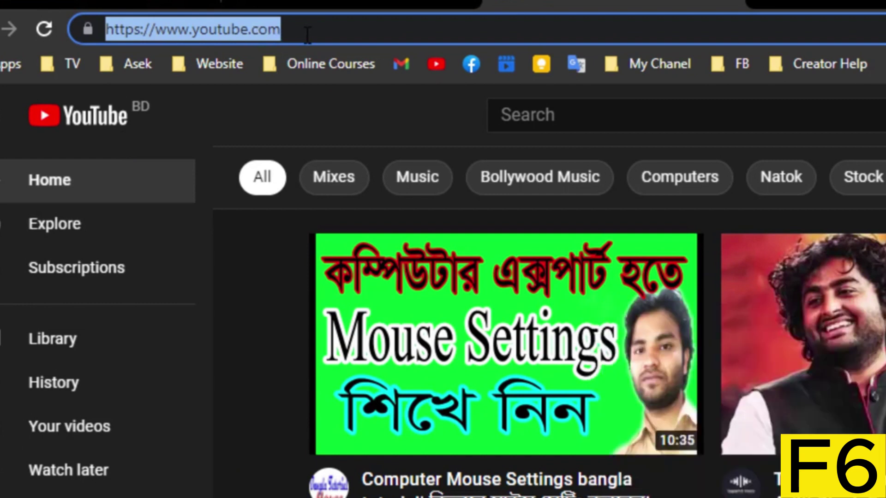
{"action": "left_click", "coordinate": [257, 325]}
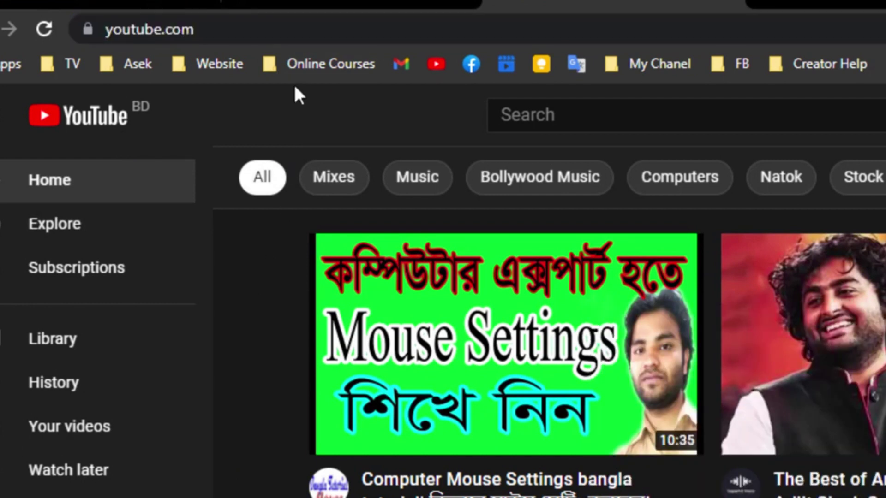
{"action": "left_click", "coordinate": [353, 29]}
{"action": "left_click", "coordinate": [353, 29]}
{"action": "triple_click", "coordinate": [235, 28]}
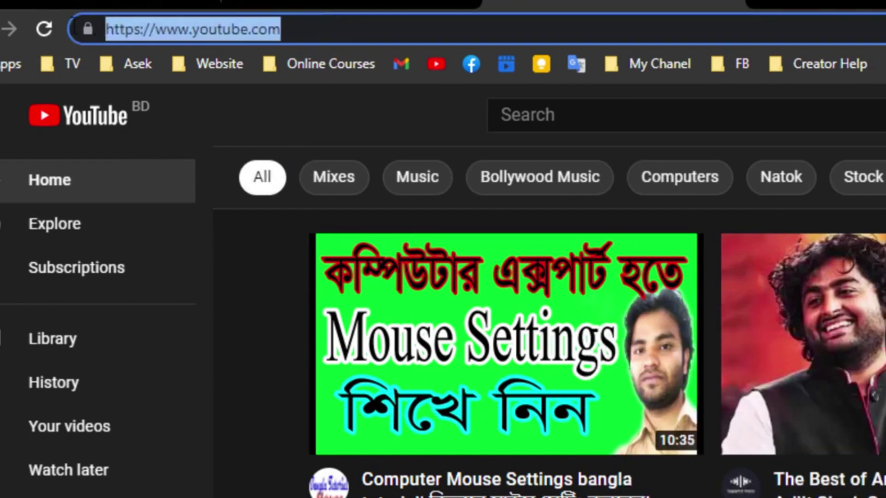
{"action": "left_click", "coordinate": [269, 300]}
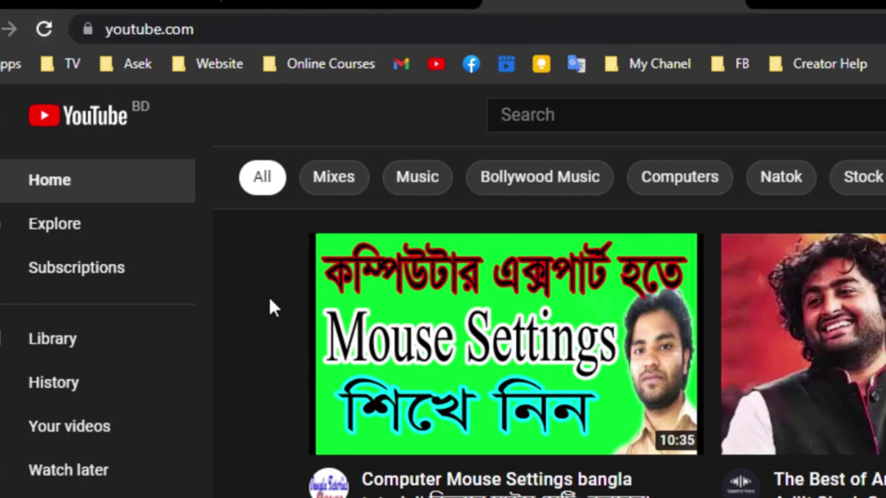
{"action": "key", "text": "F6"}
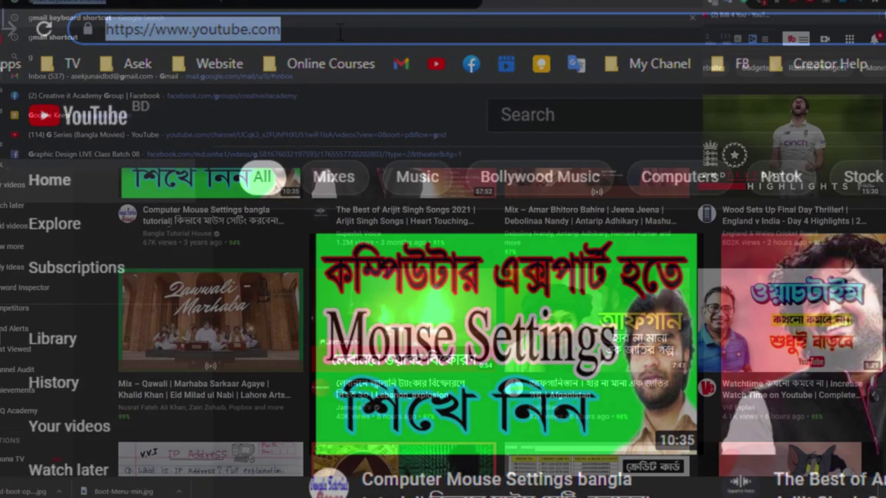
{"action": "type", "text": "g"}
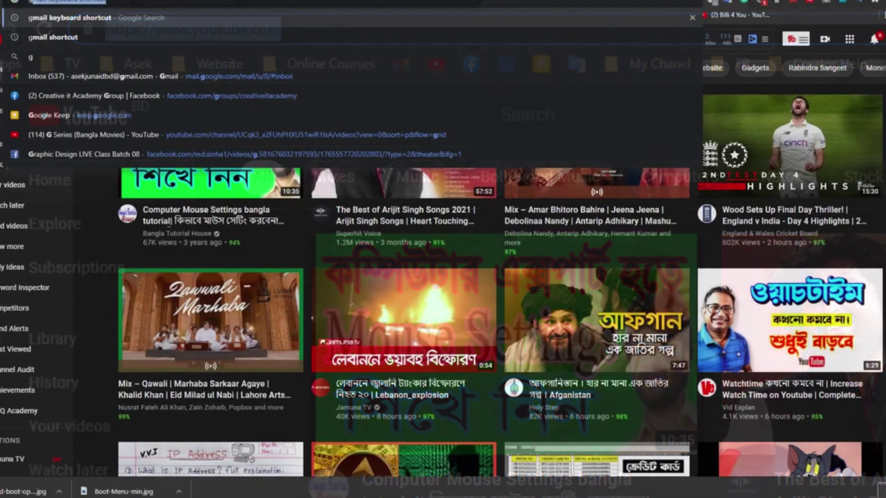
{"action": "type", "text": "o"}
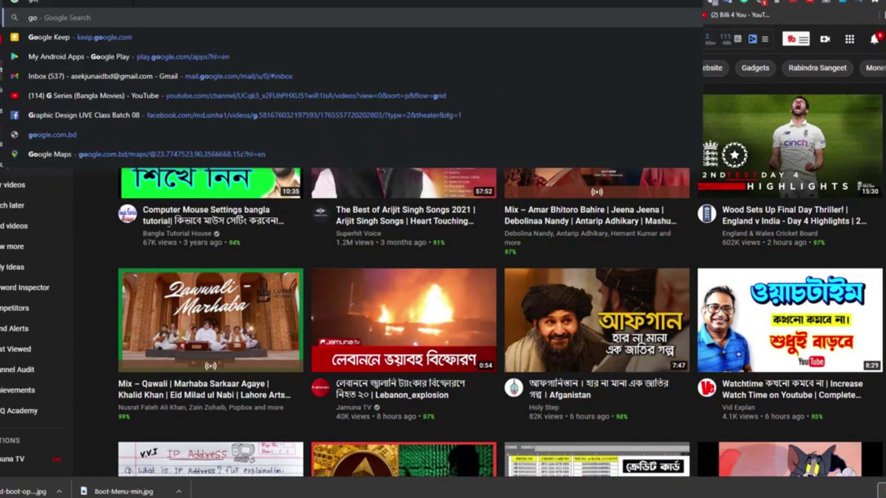
{"action": "type", "text": "ogle"}
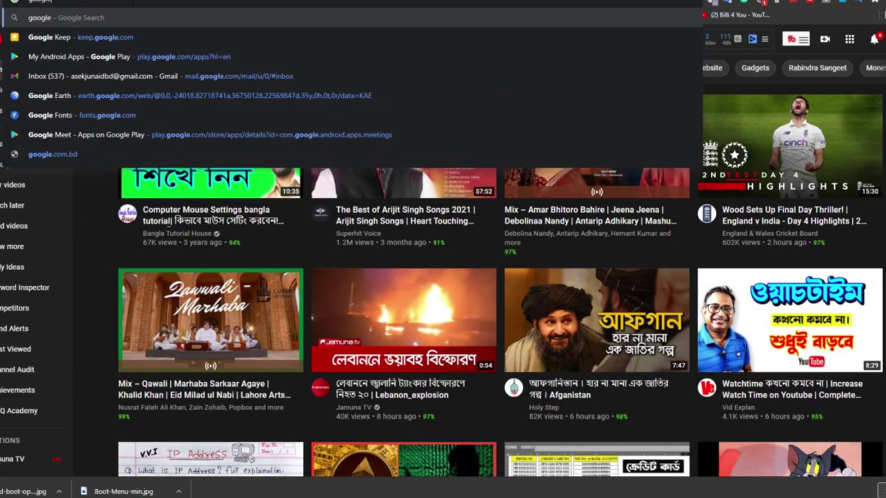
{"action": "key", "text": "Return"}
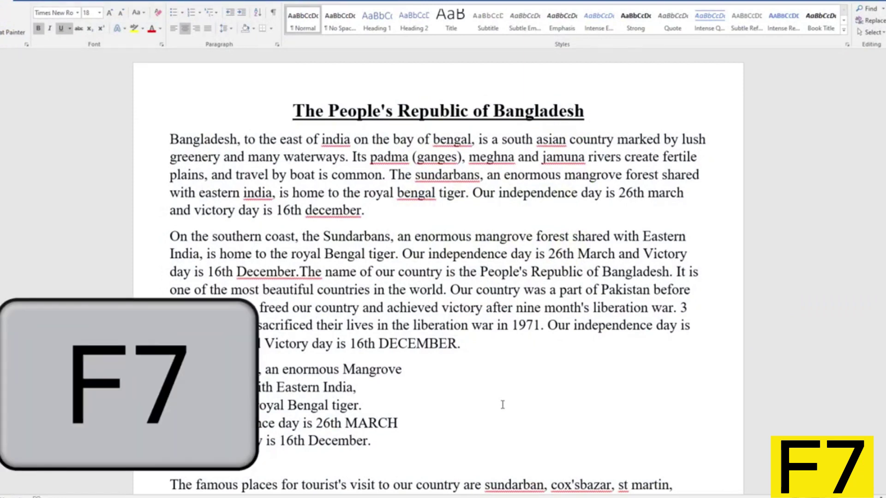
{"action": "key", "text": "F7"}
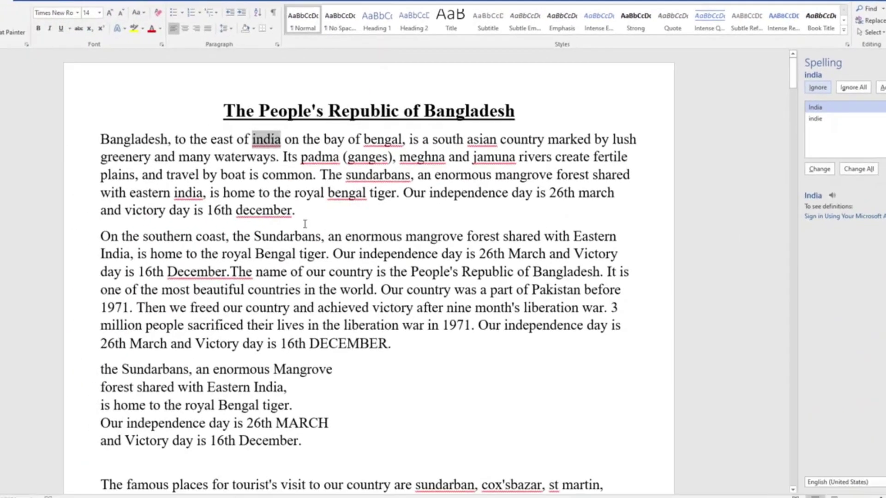
{"action": "mouse_move", "coordinate": [296, 212]}
{"action": "left_mouse_down"}
{"action": "mouse_move", "coordinate": [98, 178]}
{"action": "mouse_move", "coordinate": [93, 141]}
{"action": "left_mouse_up"}
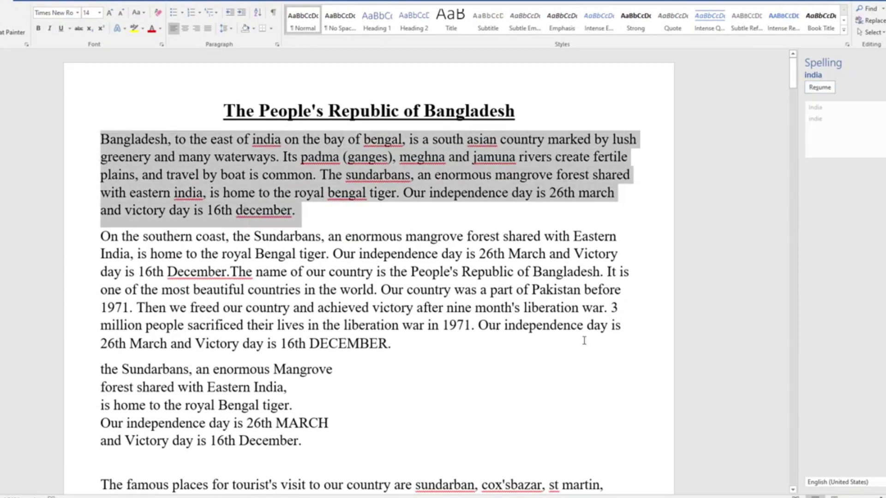
{"action": "key", "text": "F7"}
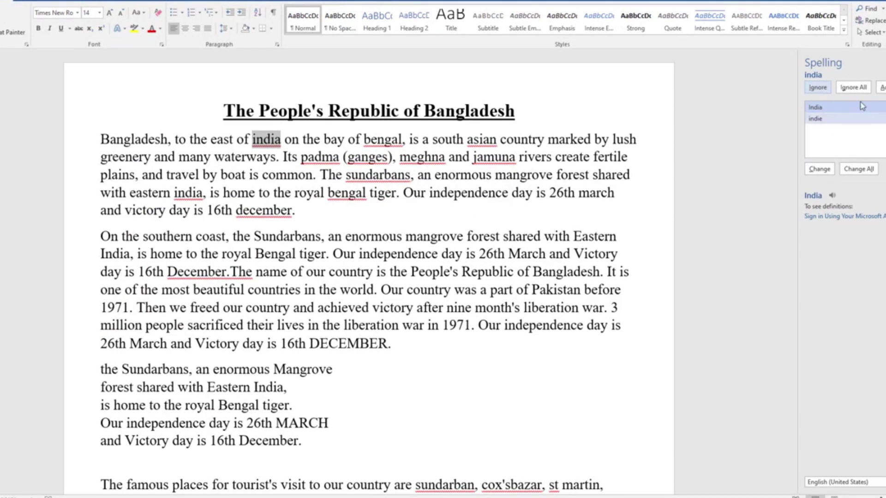
{"action": "key", "text": "Escape"}
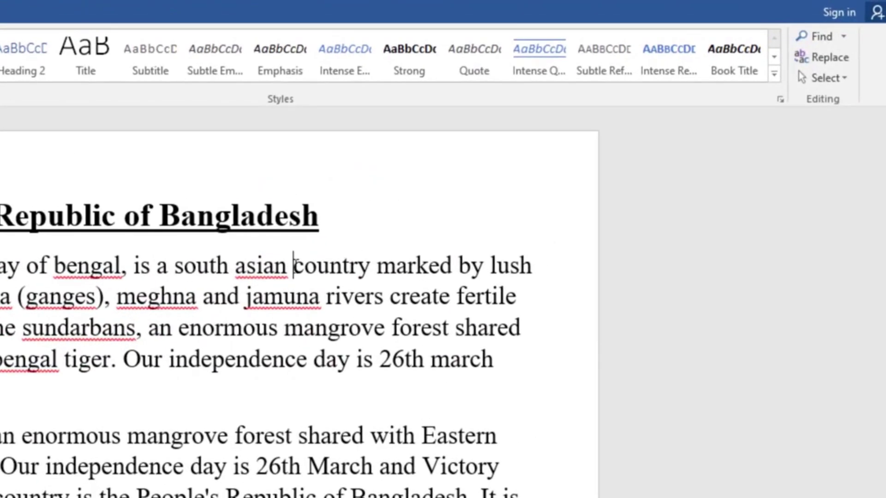
Step: Select the word 'country' and open its synonyms in the Thesaurus with Shift+F7
{"action": "left_click_drag", "start_coordinate": [495, 174], "coordinate": [530, 177]}
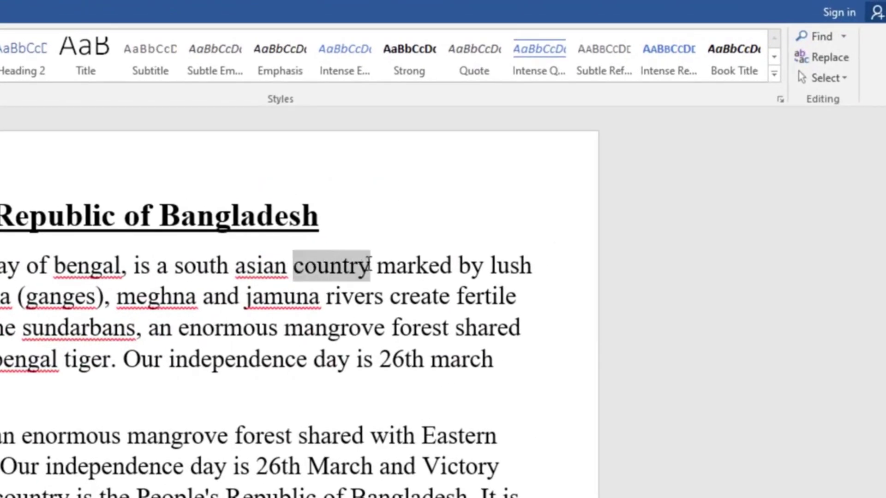
{"action": "left_click_drag", "start_coordinate": [344, 270], "coordinate": [371, 266]}
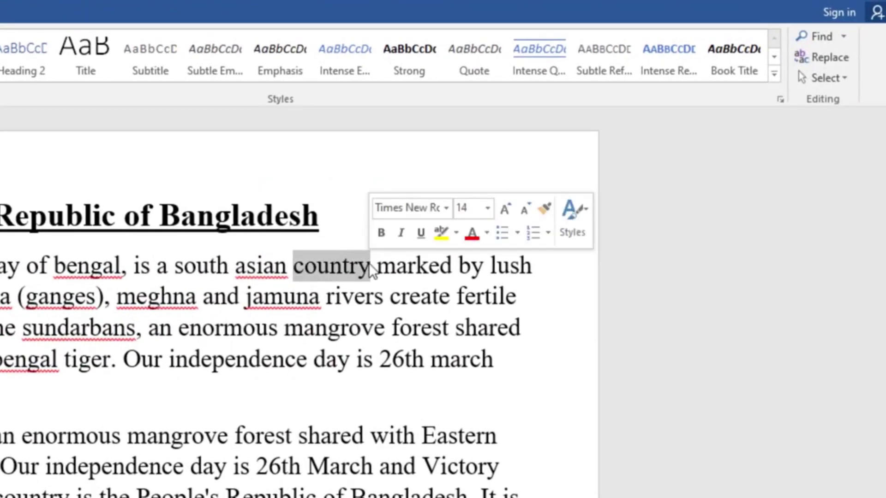
{"action": "key", "text": "shift+F7"}
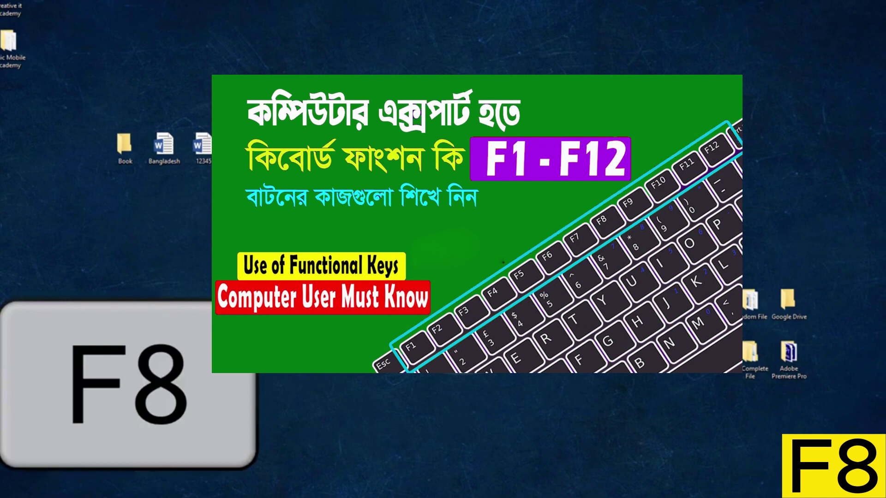
Step: Show the Advanced Boot Options picture maximised via the image viewer's taskbar thumbnail
{"action": "left_click", "coordinate": [508, 468]}
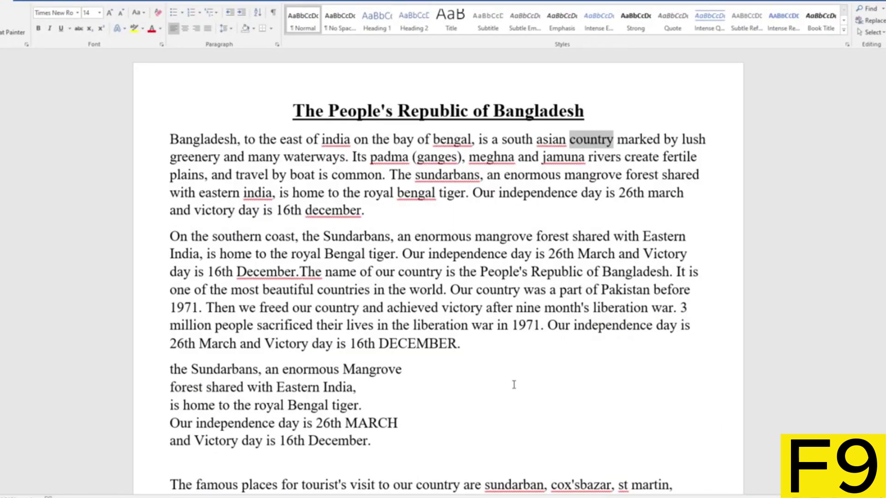
Step: Deselect the word 'country' by clicking after 'Eastern India,' in the essay
{"action": "left_click", "coordinate": [504, 385]}
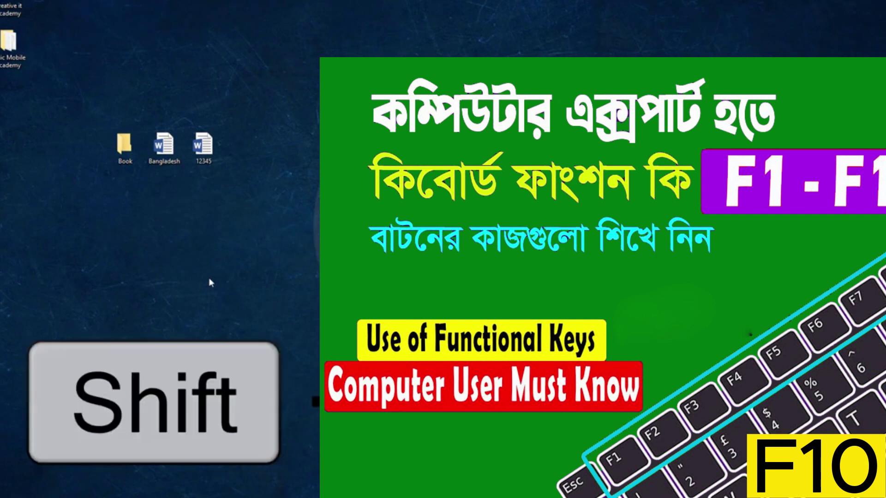
{"action": "key", "text": "shift+F10"}
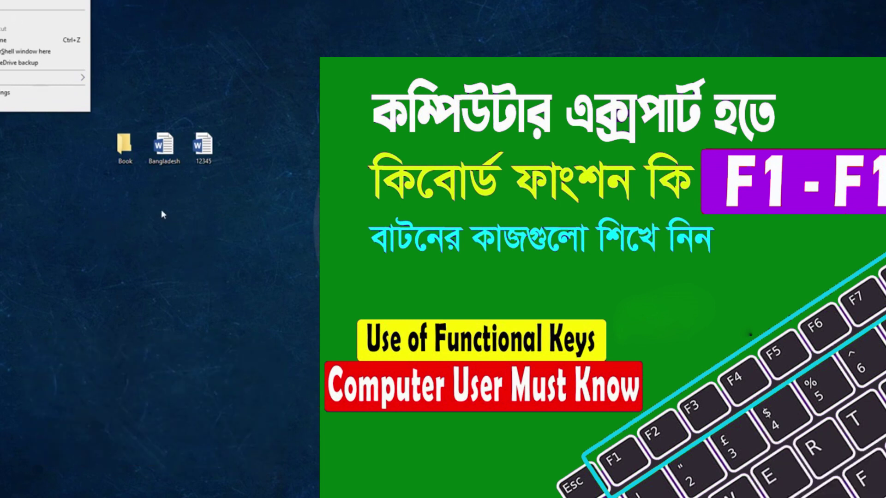
{"action": "right_click", "coordinate": [160, 207]}
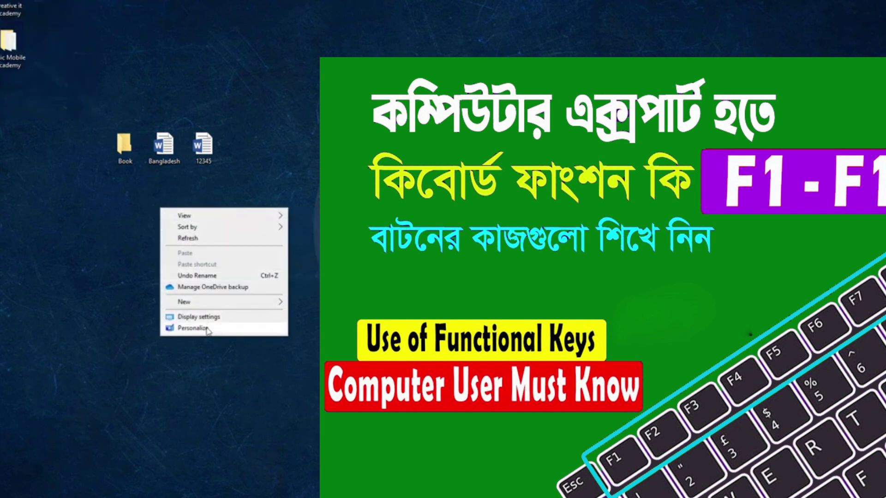
{"action": "left_click", "coordinate": [116, 322]}
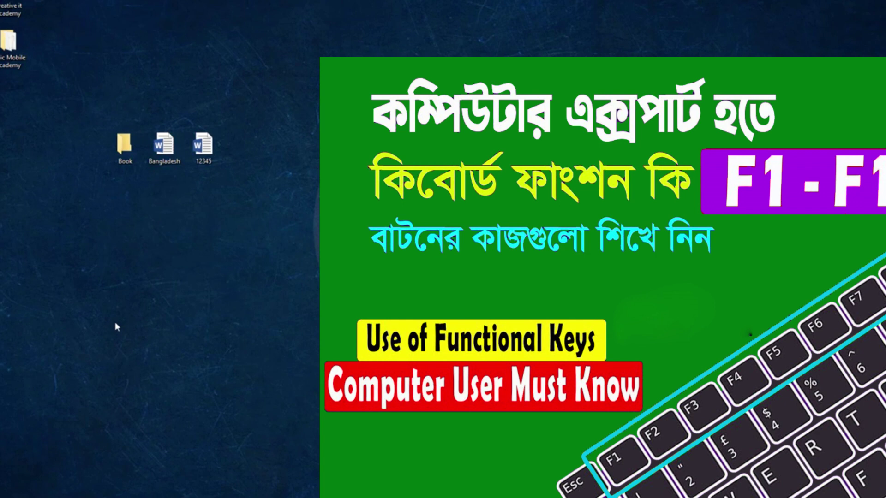
{"action": "right_click", "coordinate": [128, 348]}
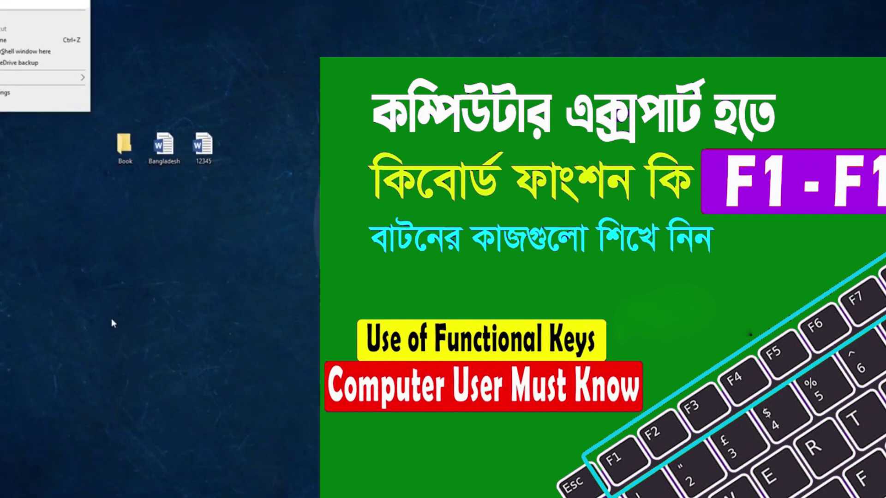
{"action": "left_click", "coordinate": [111, 319]}
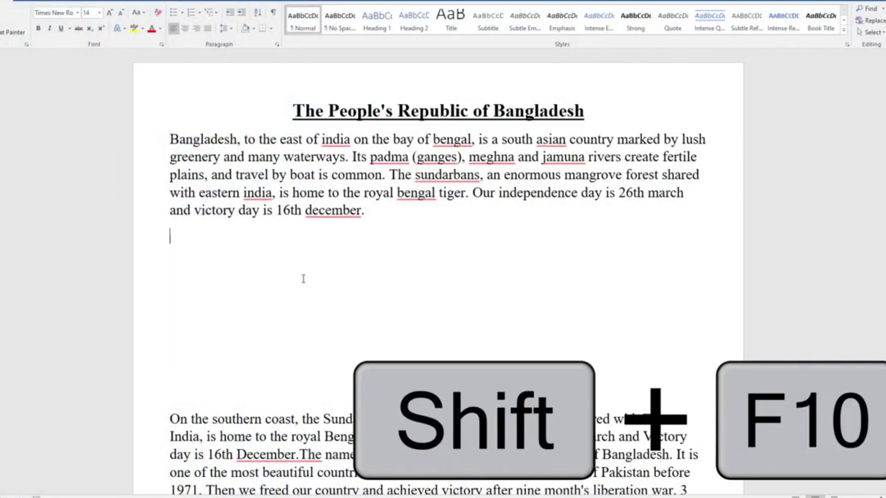
{"action": "key", "text": "shift+F10"}
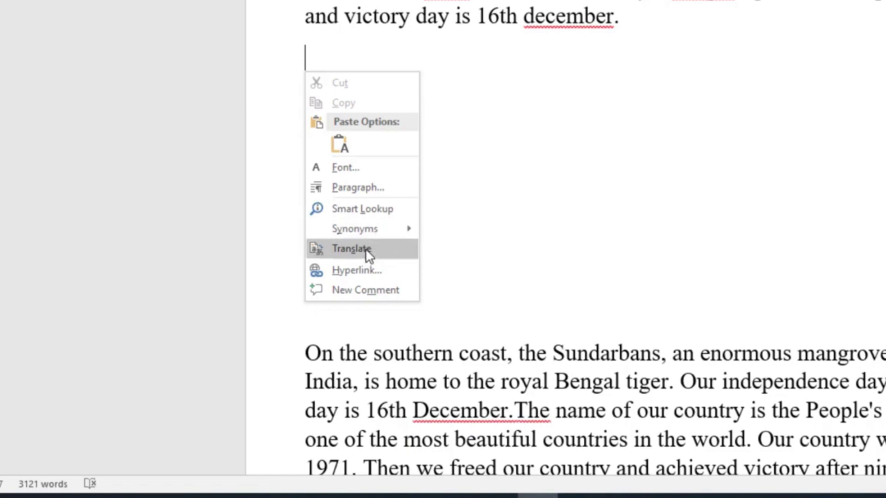
{"action": "left_click", "coordinate": [524, 133]}
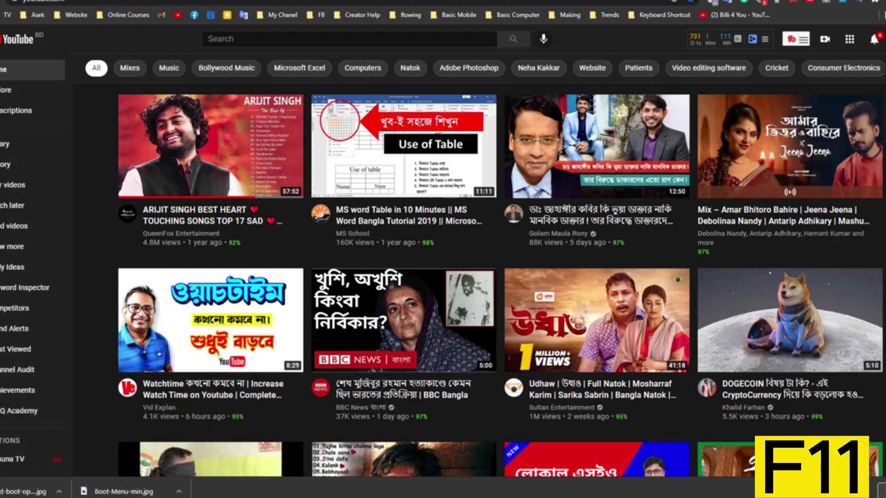
{"action": "key", "text": "F11"}
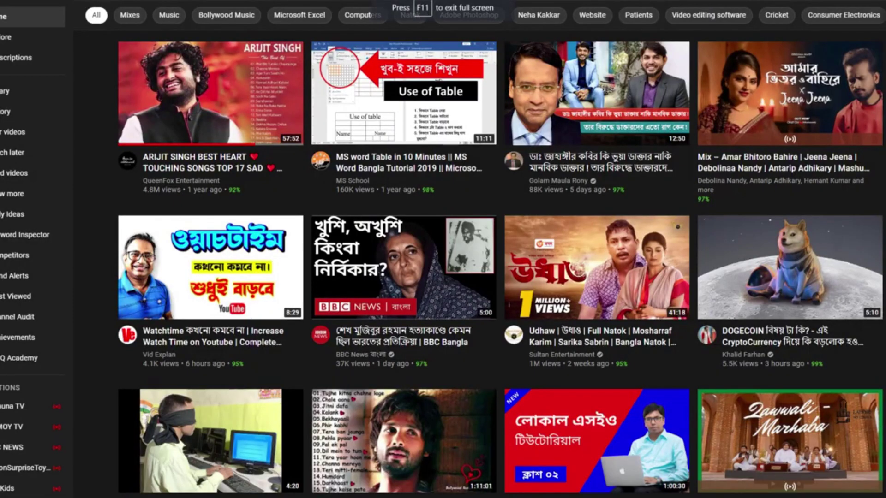
{"action": "mouse_move", "coordinate": [790, 267]}
{"action": "key", "text": "F11"}
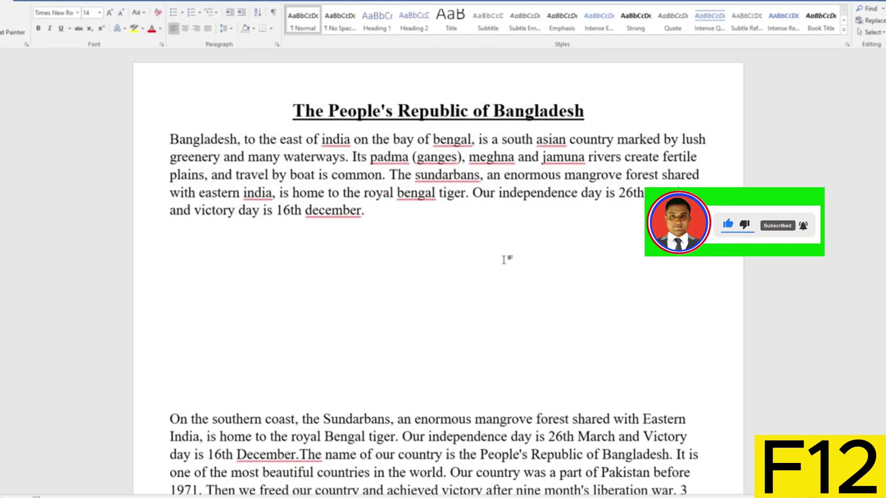
Step: Open the Save As dialog with F12 from the blank line of the Bangladesh document
{"action": "left_click", "coordinate": [505, 260]}
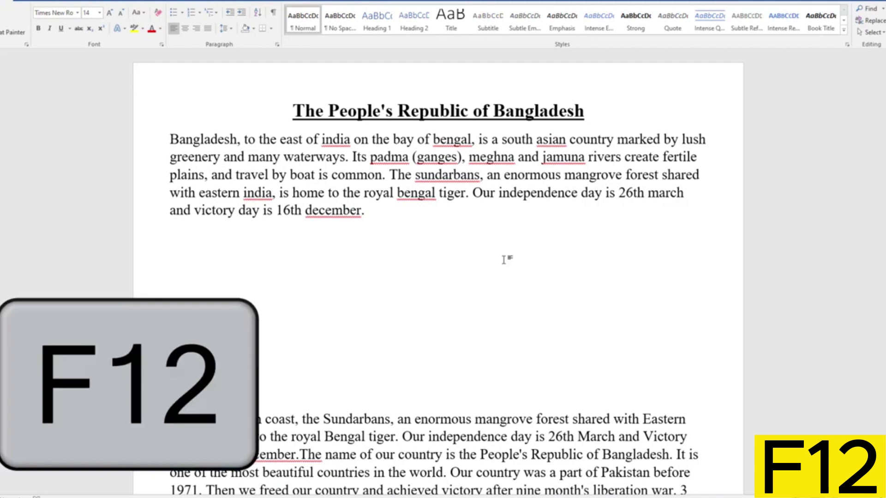
{"action": "key", "text": "F12"}
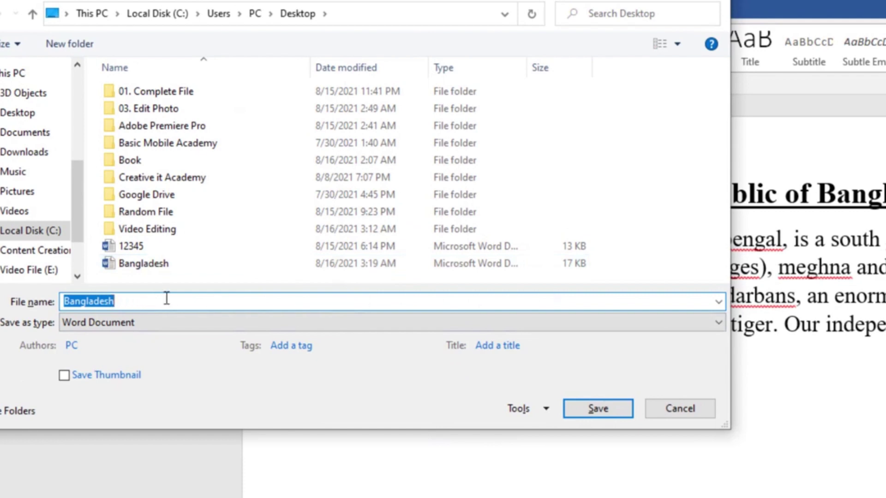
Step: Save the essay to the Desktop under the file name 123456
{"action": "type", "text": "12"}
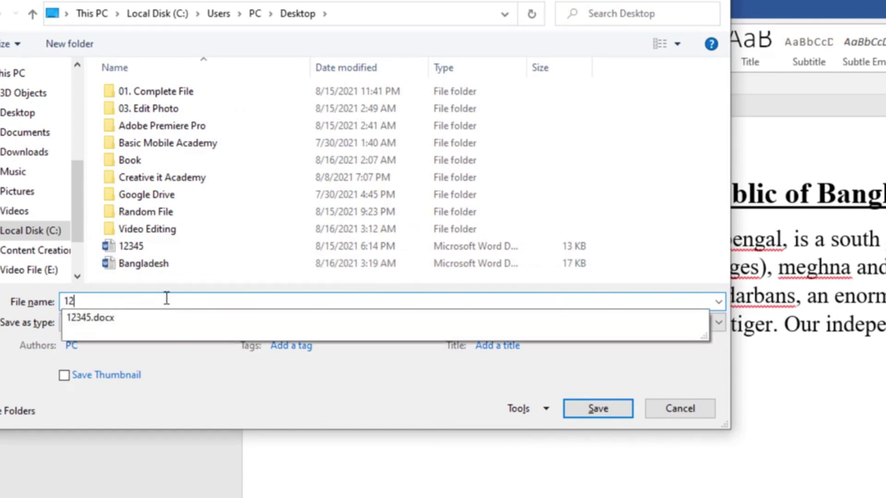
{"action": "type", "text": "3456"}
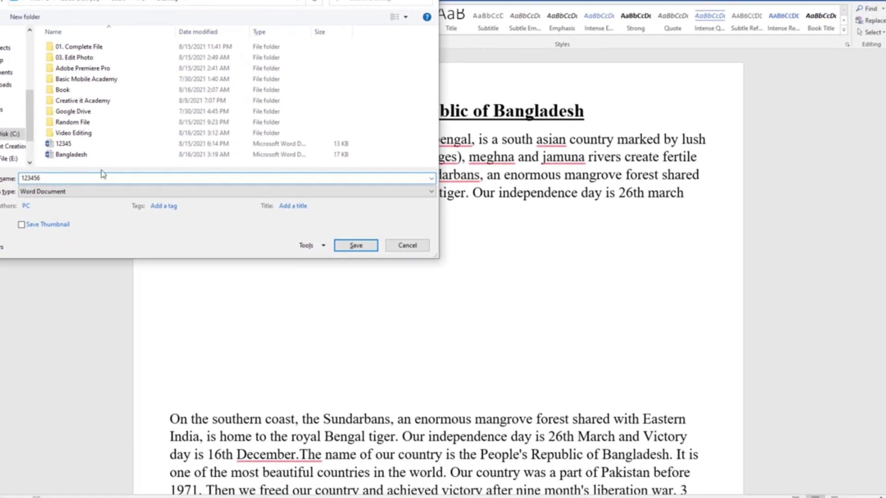
{"action": "left_click", "coordinate": [356, 246]}
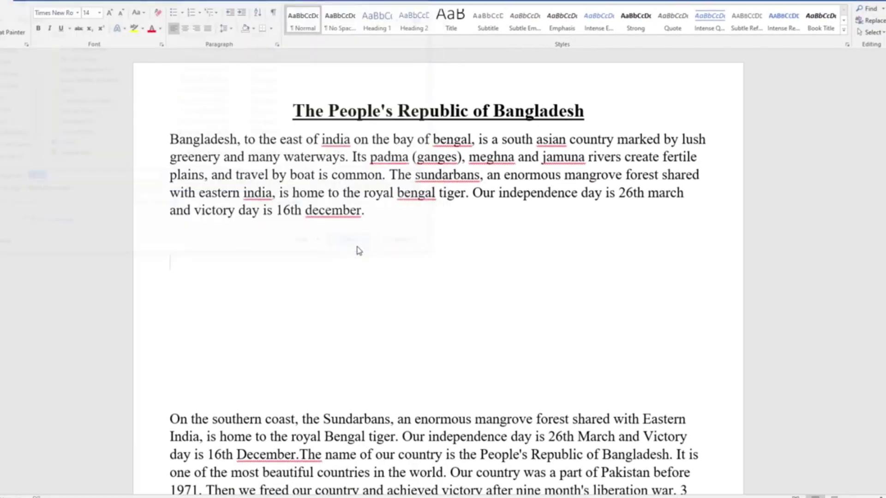